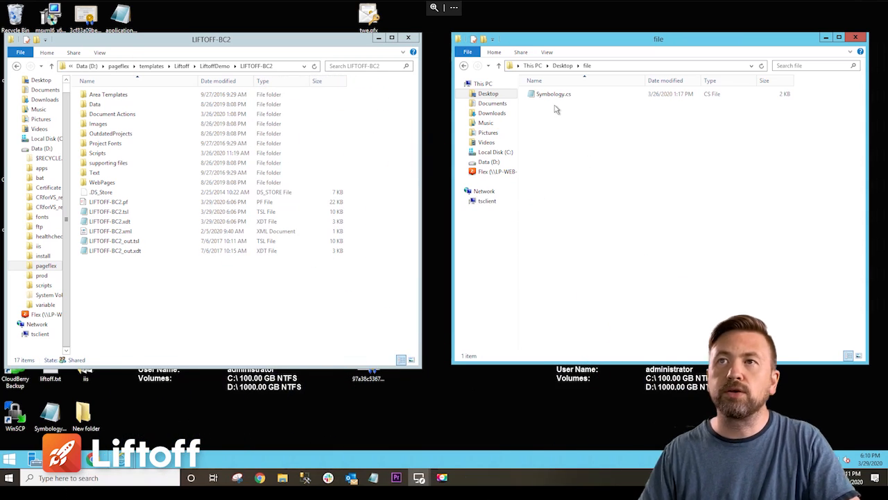
# Step: Open Symbology.cs to review its QR code generation script, then close it
pyautogui.doubleClick(552, 95)
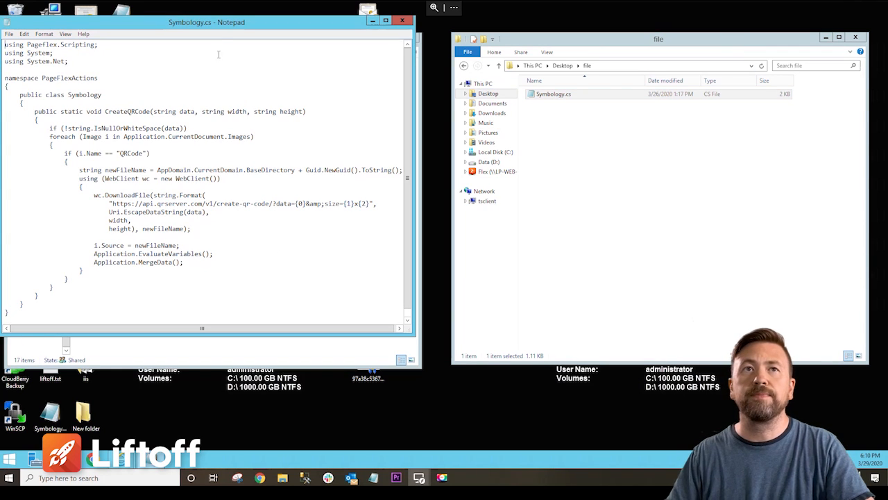
pyautogui.moveTo(215, 30); pyautogui.dragTo(325, 31)
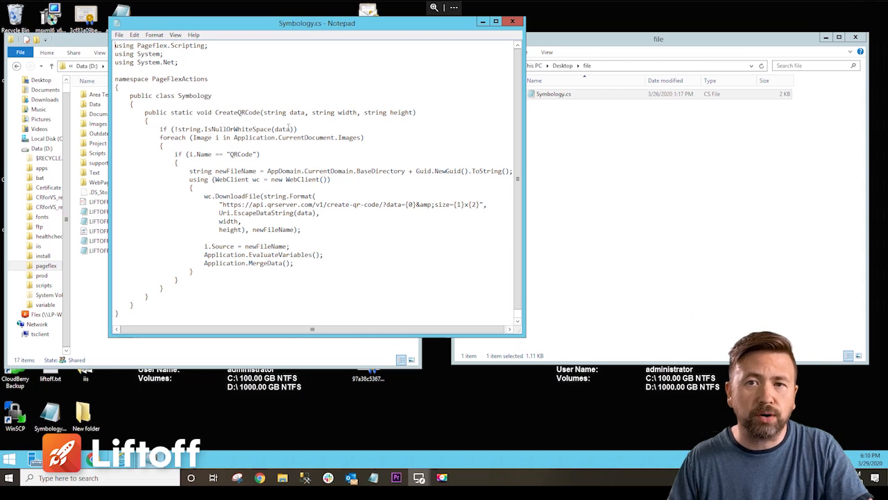
pyautogui.click(512, 22)
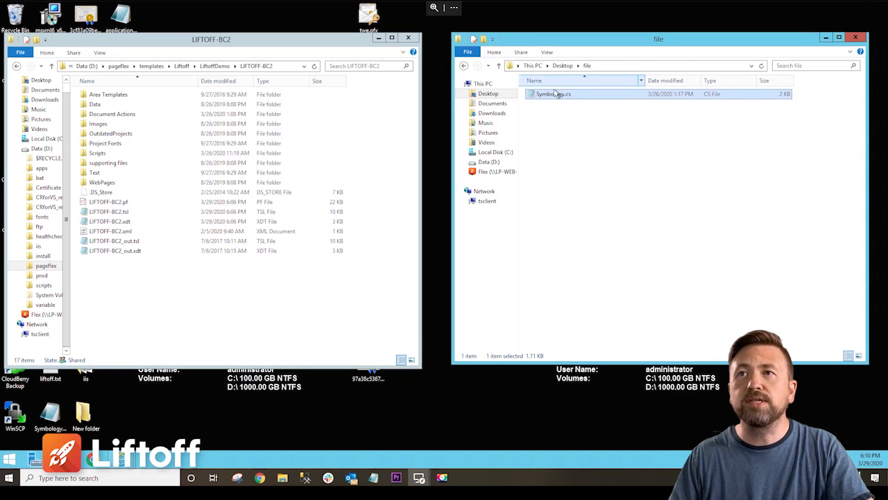
# Step: Copy Symbology.cs into the template's Document Actions folder
pyautogui.click(554, 96)
pyautogui.moveTo(554, 95); pyautogui.dragTo(131, 117)
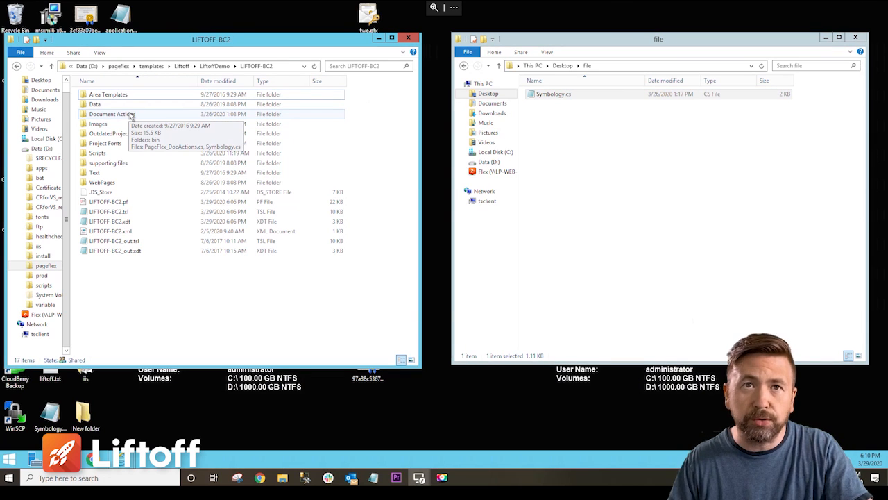
# Step: Open the LIFTOFF-BC2.pf project and its LIFTOFF-BC2.xdt template, accepting the default replacement fonts
pyautogui.click(113, 202)
pyautogui.doubleClick(113, 202)
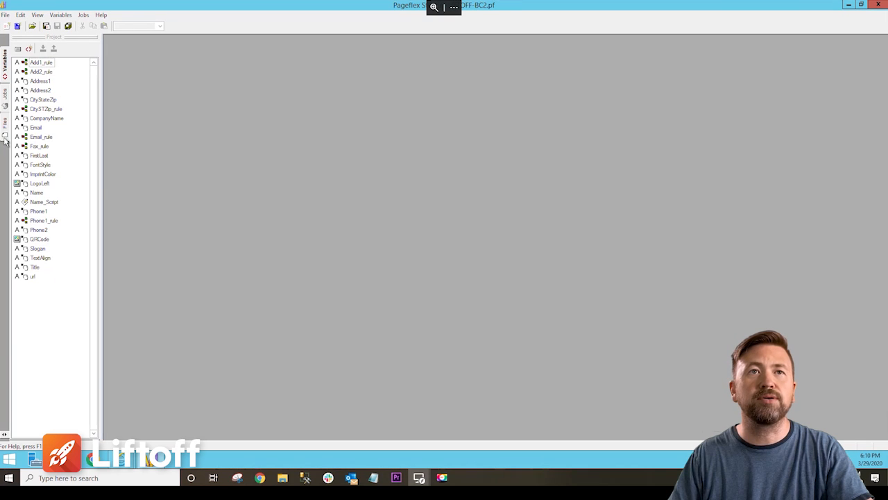
pyautogui.doubleClick(58, 70)
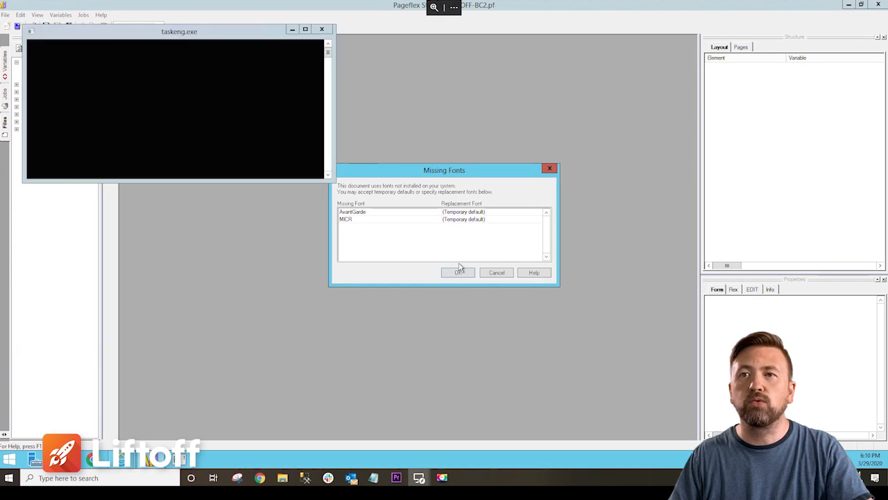
pyautogui.click(458, 273)
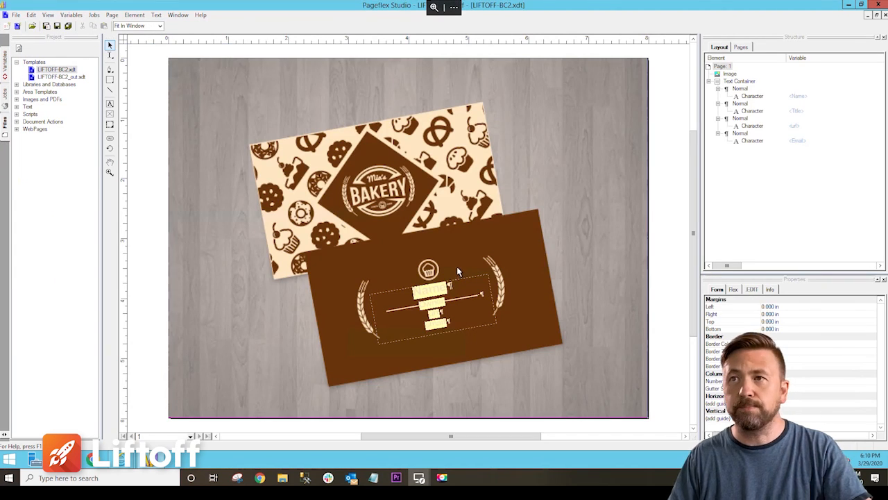
# Step: Draw an image frame in the page's upper-right corner and name it QRCode
pyautogui.click(109, 115)
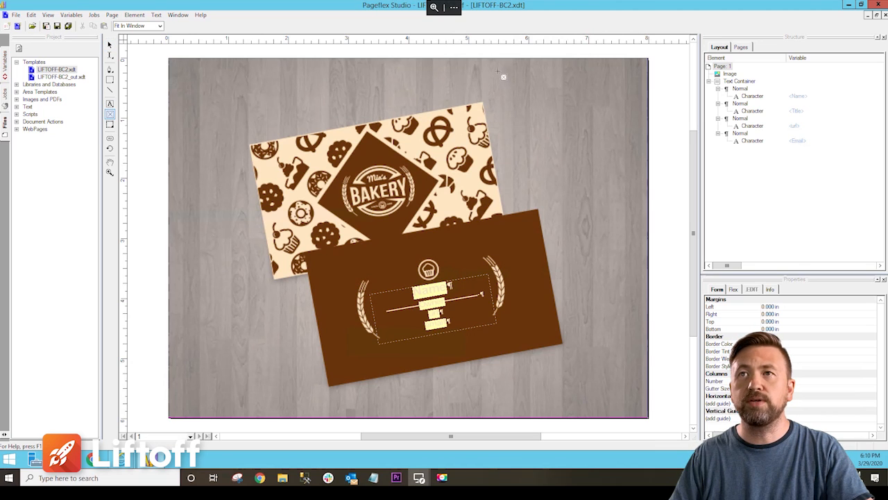
pyautogui.moveTo(492, 70); pyautogui.dragTo(615, 183)
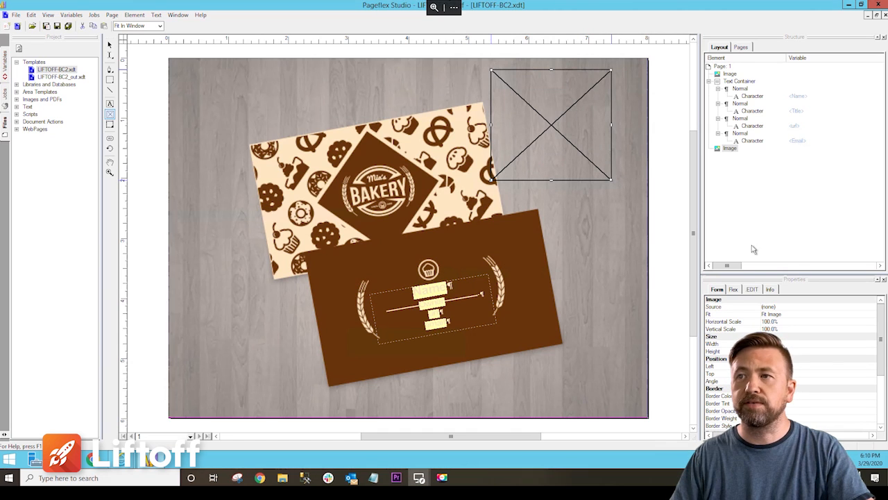
pyautogui.click(752, 289)
pyautogui.click(772, 289)
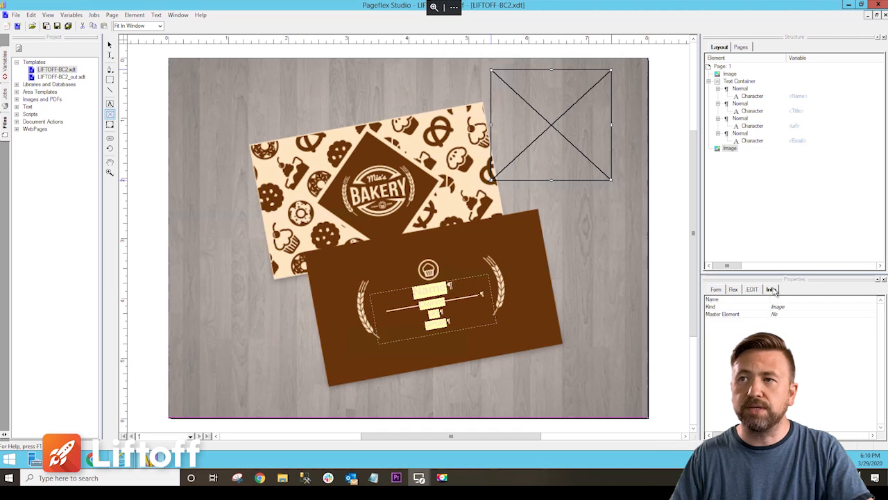
pyautogui.click(783, 298)
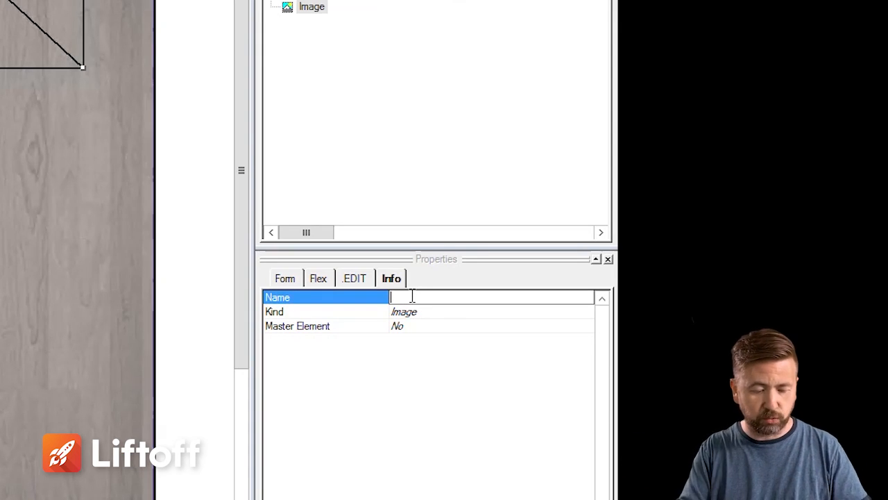
pyautogui.write('QRC')
pyautogui.press('BackSpace')
pyautogui.write('C')
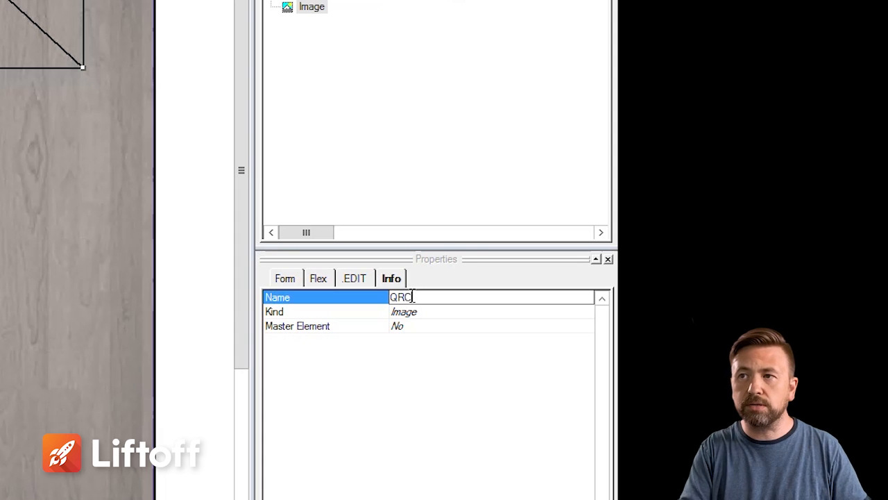
pyautogui.write('ode')
pyautogui.press('Return')
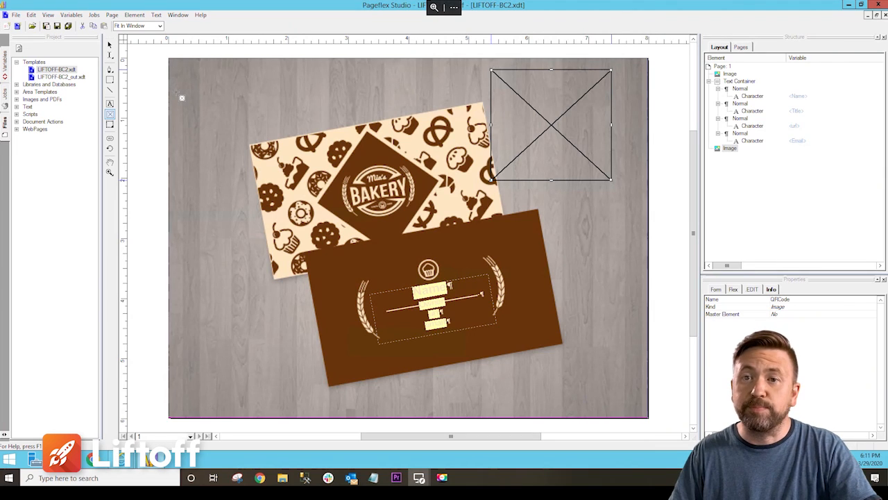
# Step: Open the jpg_preview job setup and add Symbology.cs as a normal custom document action
pyautogui.click(6, 99)
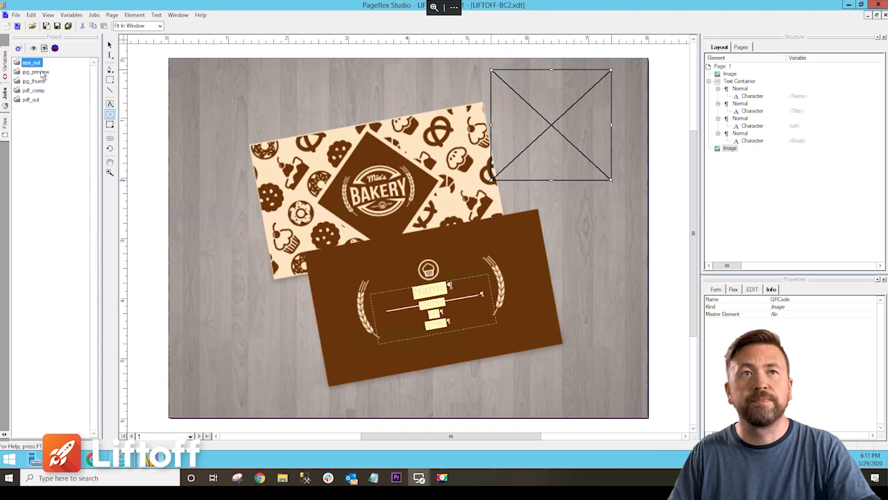
pyautogui.click(42, 73)
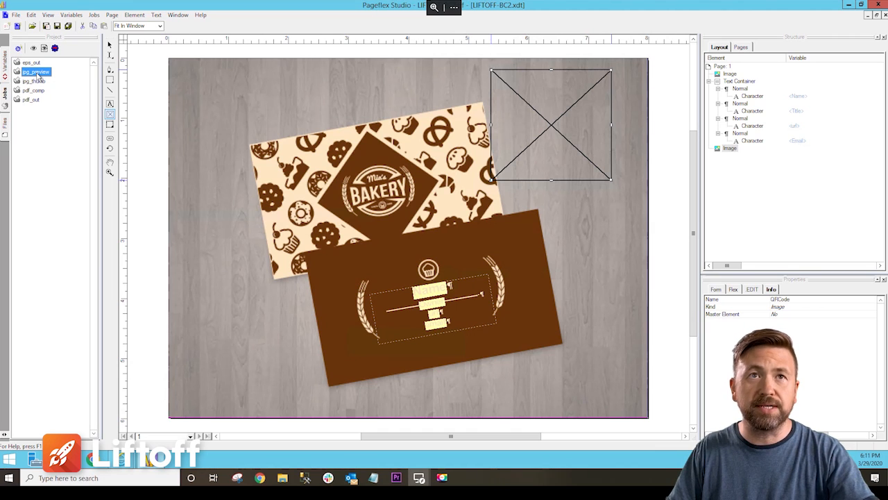
pyautogui.doubleClick(38, 74)
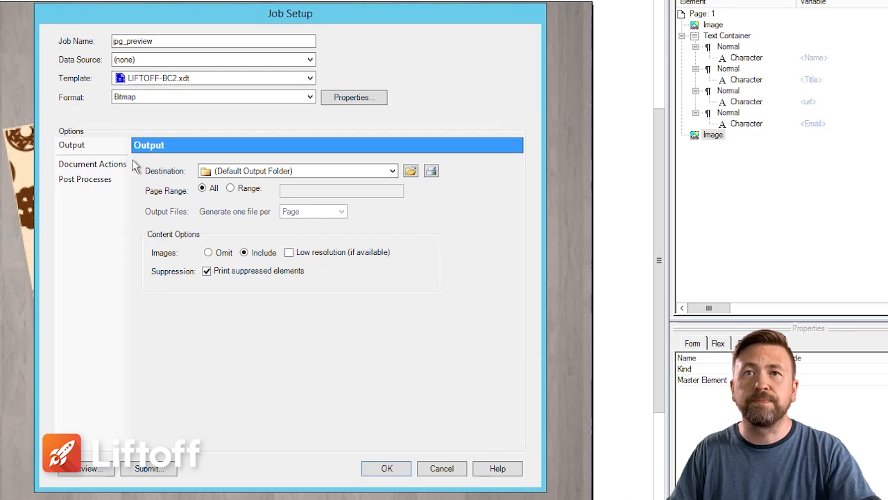
pyautogui.click(110, 165)
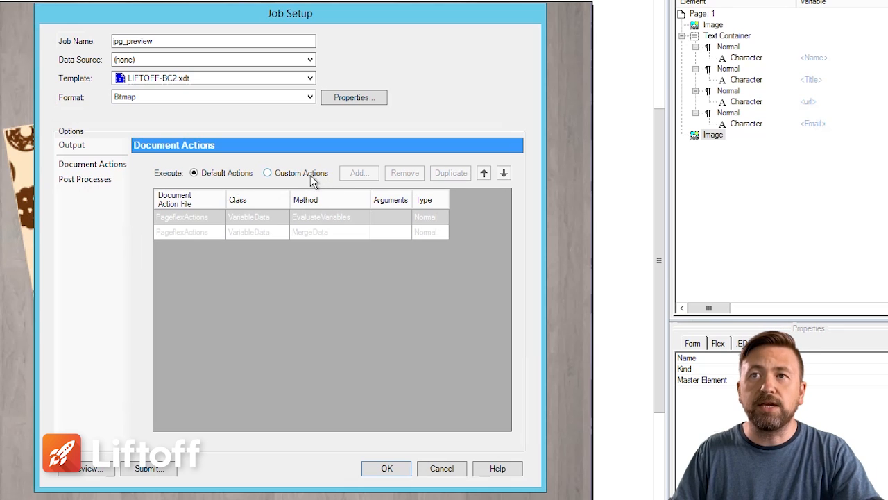
pyautogui.click(309, 178)
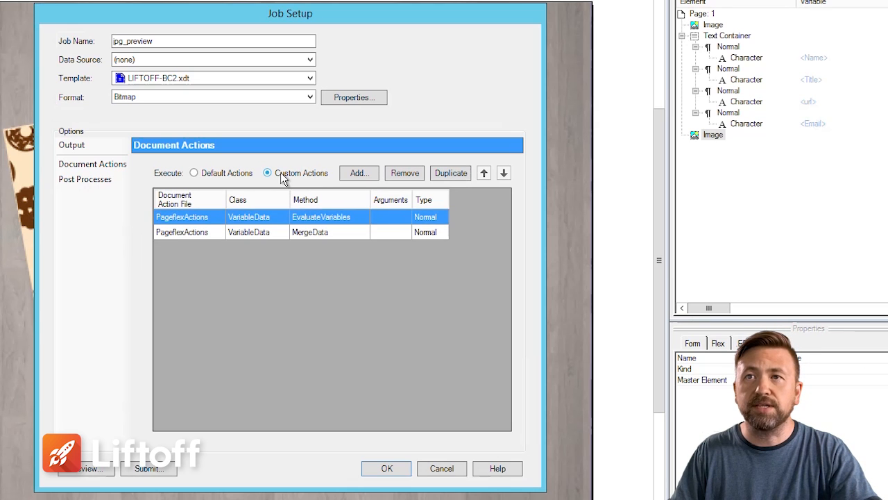
pyautogui.click(358, 176)
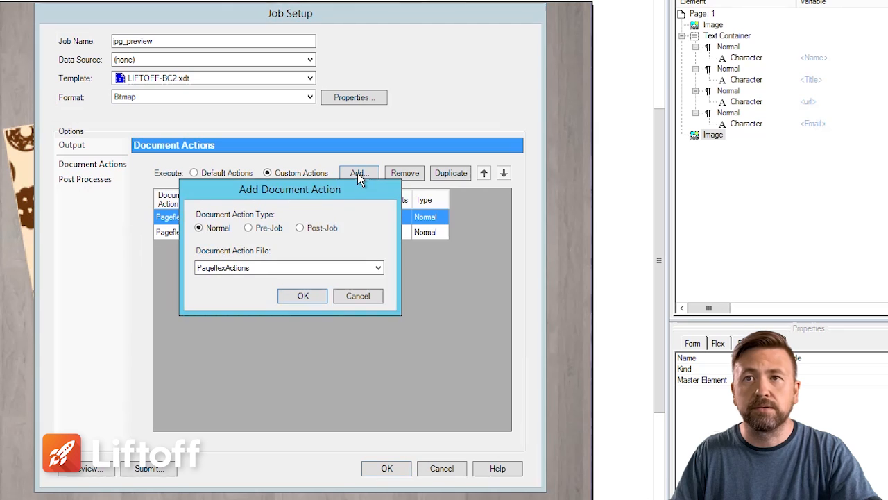
pyautogui.click(284, 268)
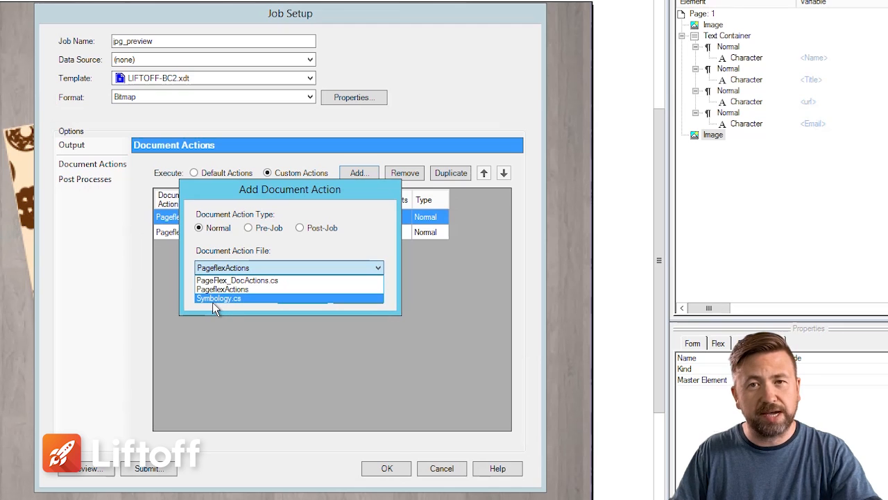
pyautogui.click(217, 298)
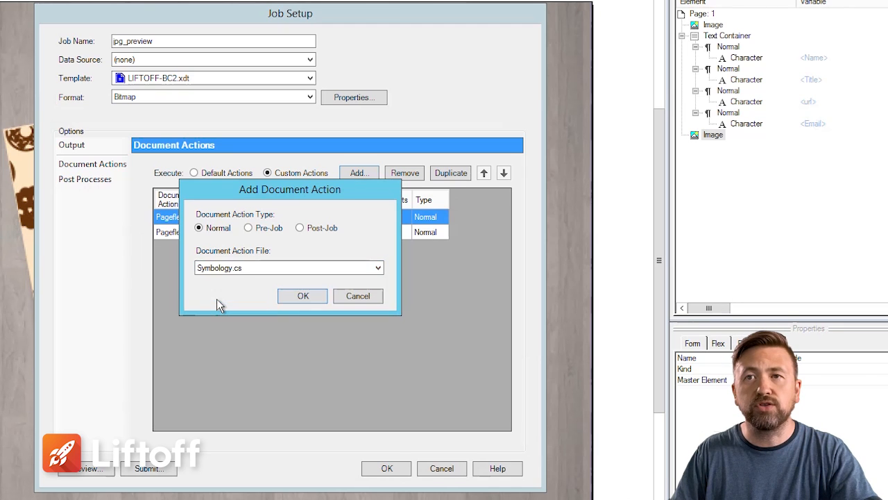
pyautogui.click(291, 295)
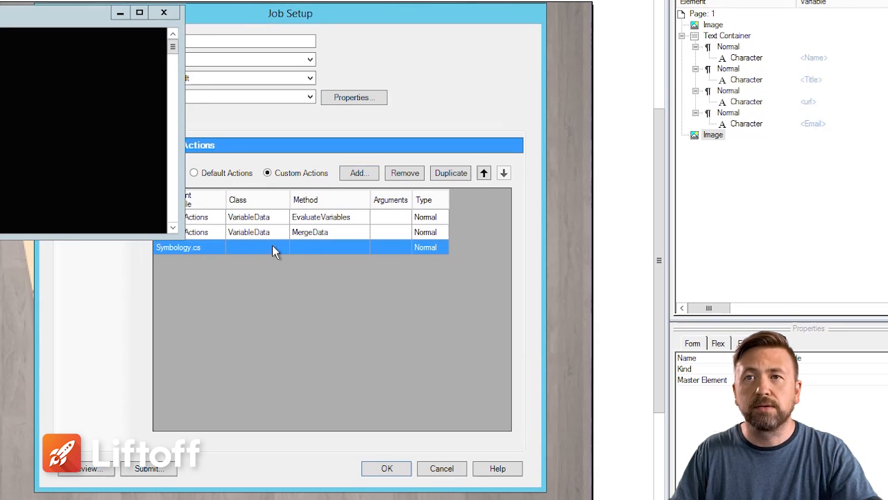
# Step: Set the new action's class to PageFlexActions.Symbology and its method to CreateQRCode
pyautogui.click(270, 240)
pyautogui.click(276, 244)
pyautogui.click(280, 248)
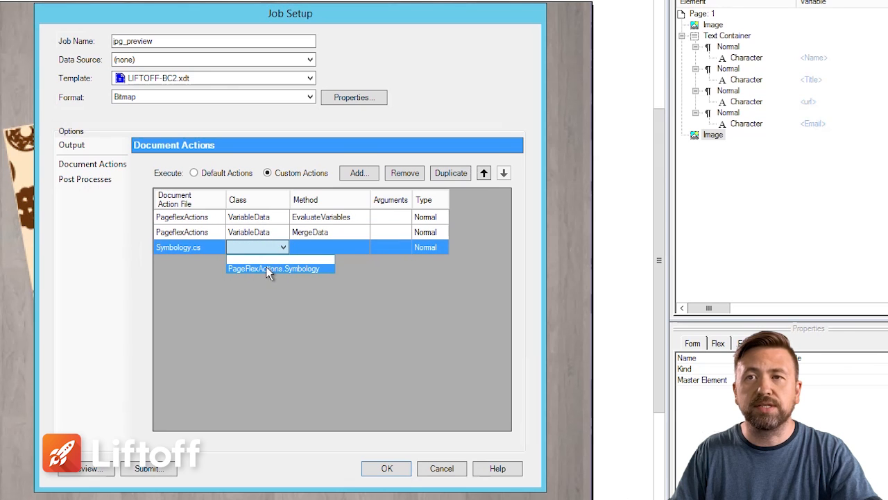
pyautogui.click(267, 268)
pyautogui.click(339, 250)
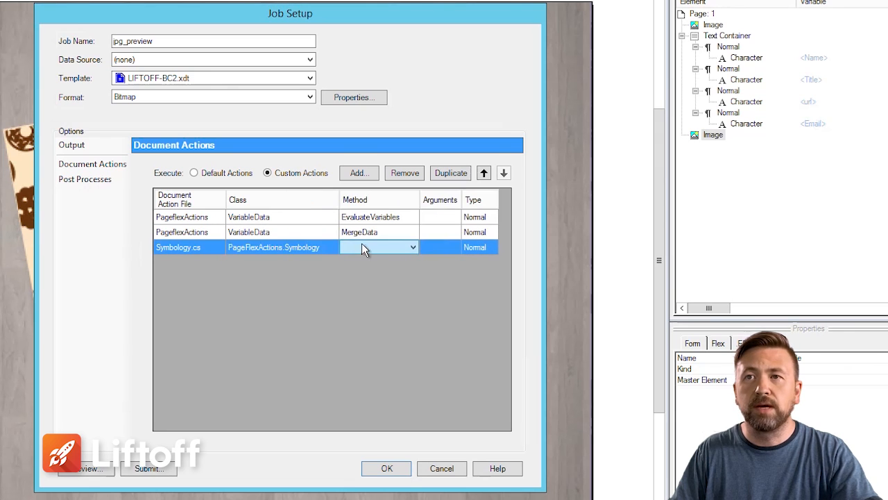
pyautogui.click(412, 247)
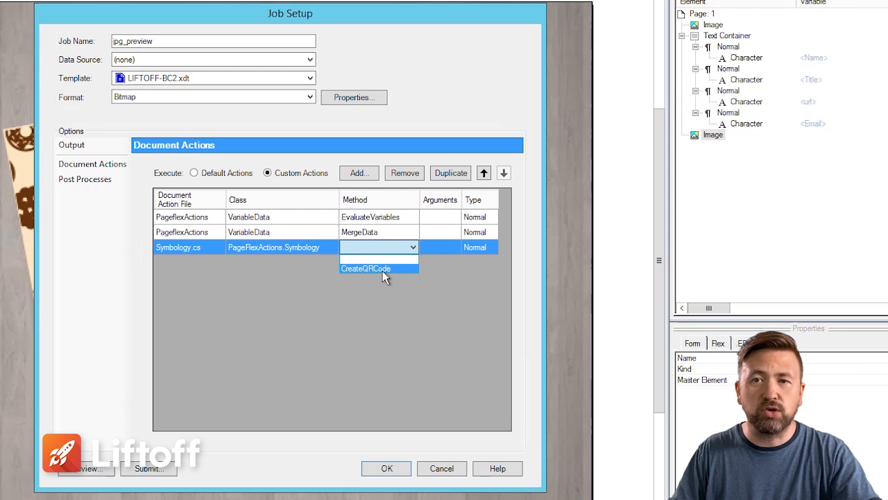
pyautogui.click(382, 270)
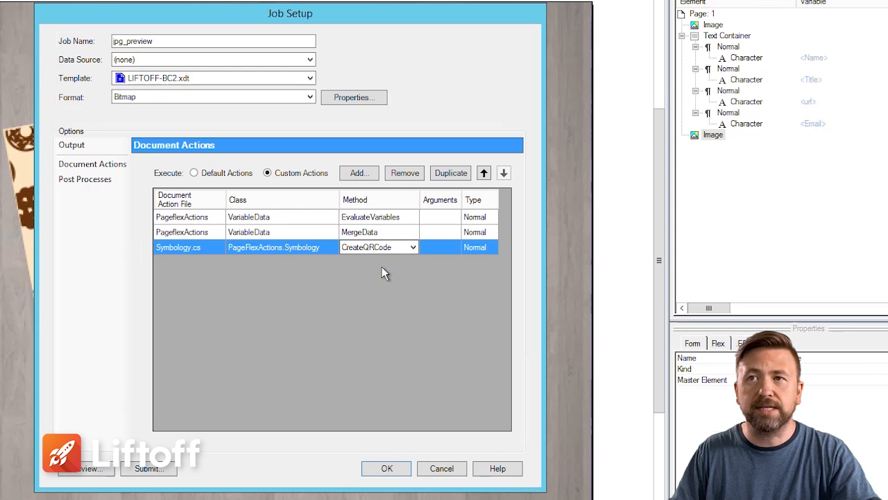
# Step: Open the CreateQRCode arguments and set the data argument to the Variable <Email>
pyautogui.click(449, 250)
pyautogui.click(450, 247)
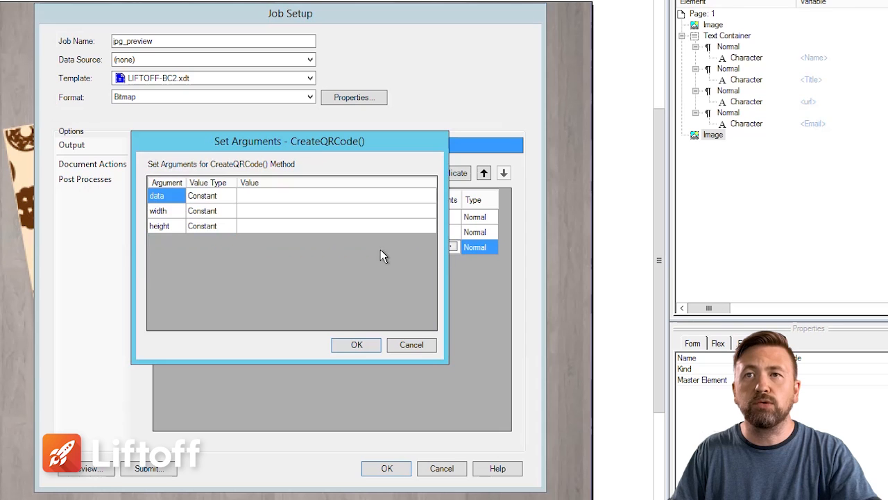
pyautogui.click(226, 200)
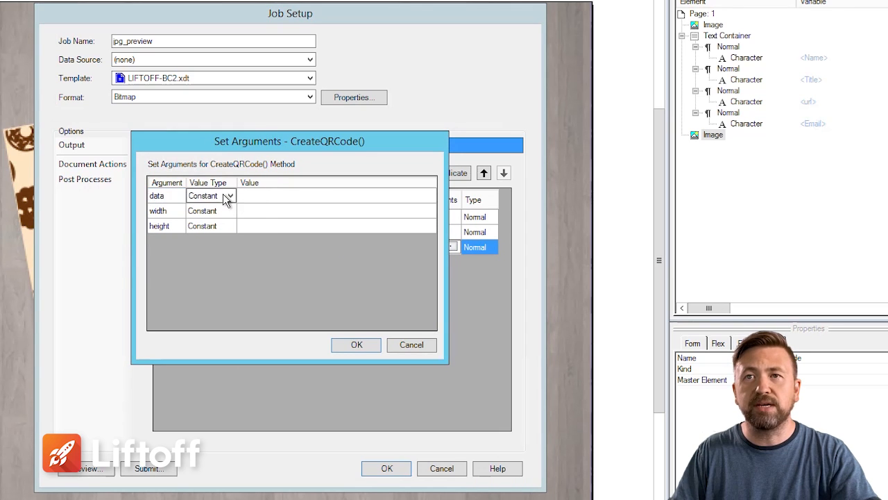
pyautogui.click(231, 197)
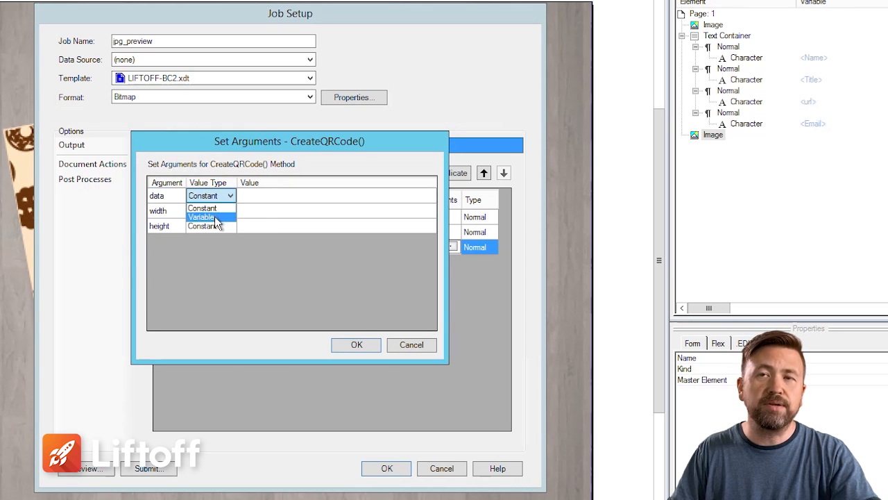
pyautogui.click(215, 217)
pyautogui.click(262, 197)
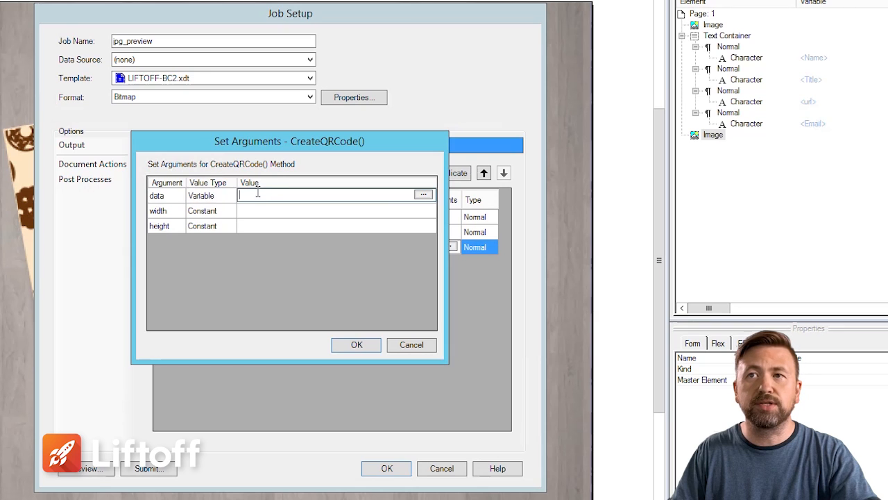
pyautogui.click(417, 196)
pyautogui.click(375, 178)
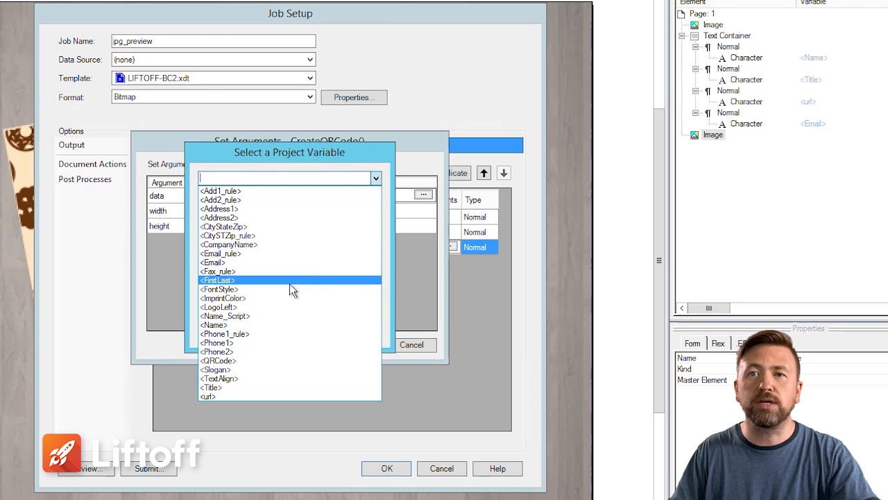
pyautogui.click(244, 261)
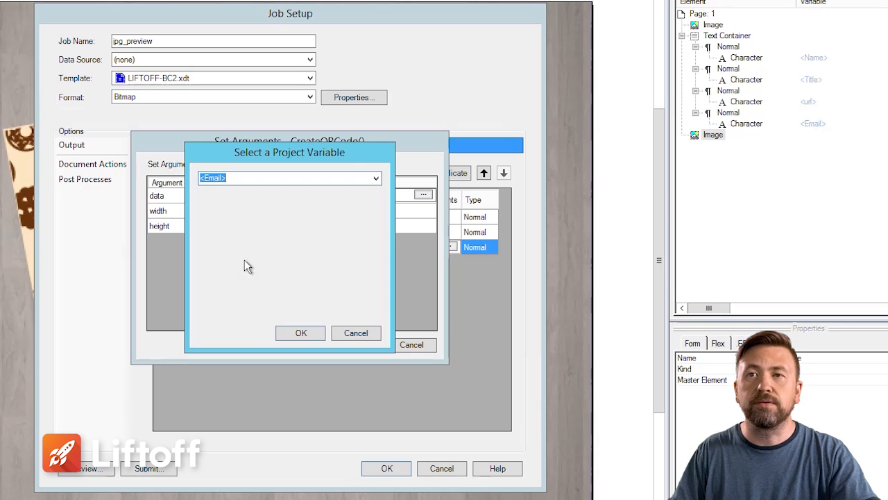
pyautogui.click(300, 332)
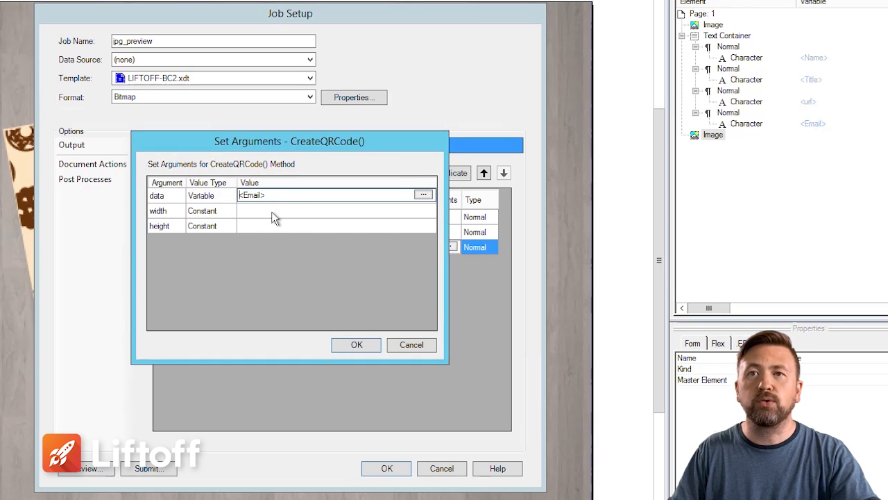
# Step: Set the CreateQRCode width and height arguments to 600 each, and confirm the arguments and the job setup
pyautogui.click(272, 211)
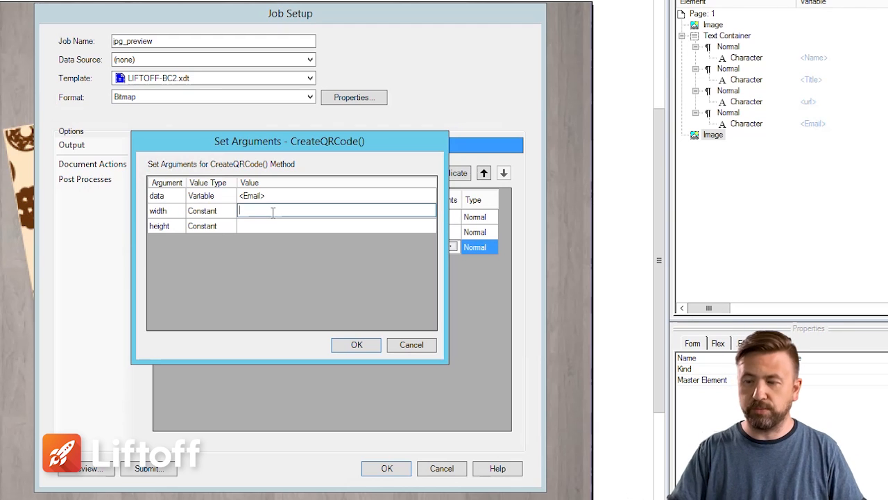
pyautogui.write('600')
pyautogui.click(282, 226)
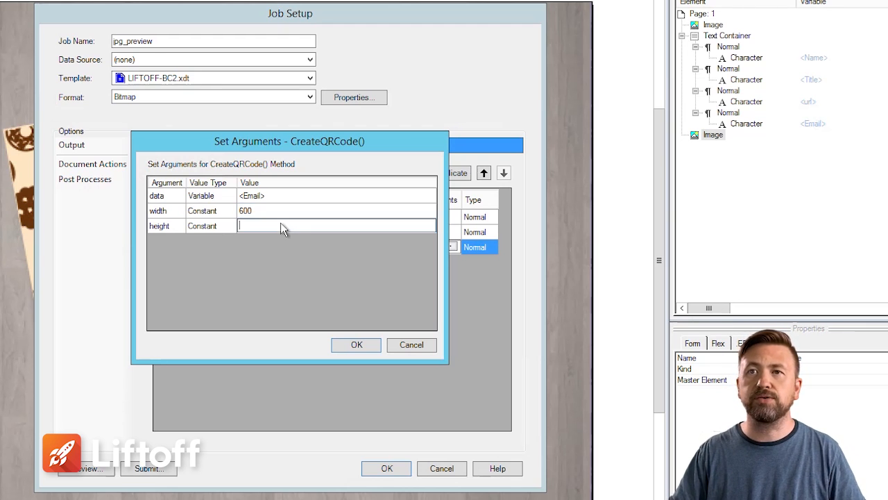
pyautogui.write('600')
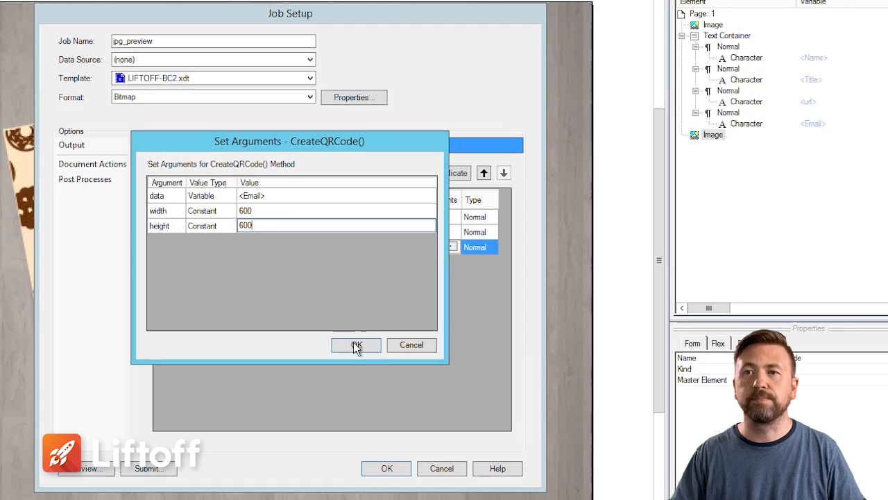
pyautogui.click(358, 349)
pyautogui.moveTo(433, 16); pyautogui.dragTo(514, 0)
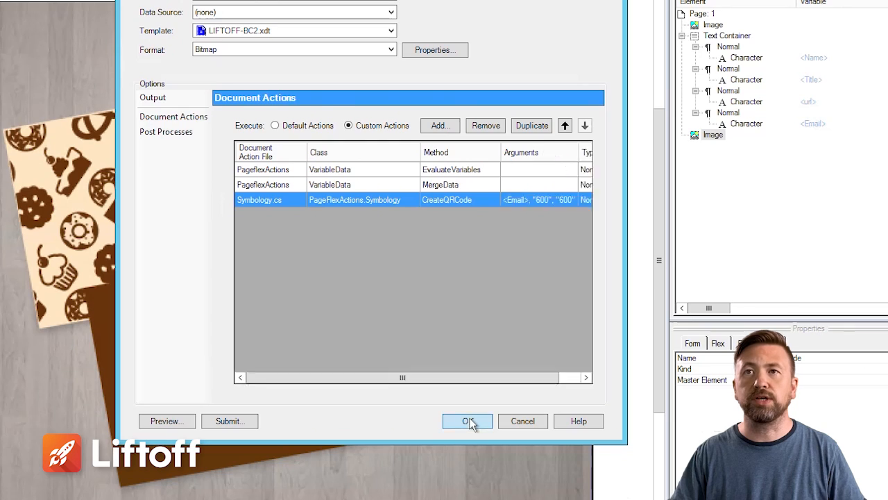
pyautogui.click(473, 421)
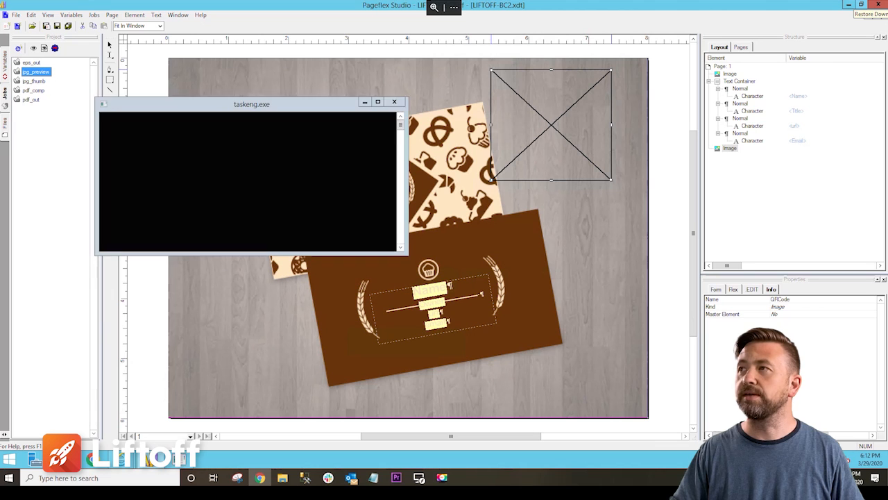
# Step: In the storefront's business card page, replace the Email field with a test e-mail address to refresh the preview
pyautogui.moveTo(887, 139); pyautogui.dragTo(414, 2)
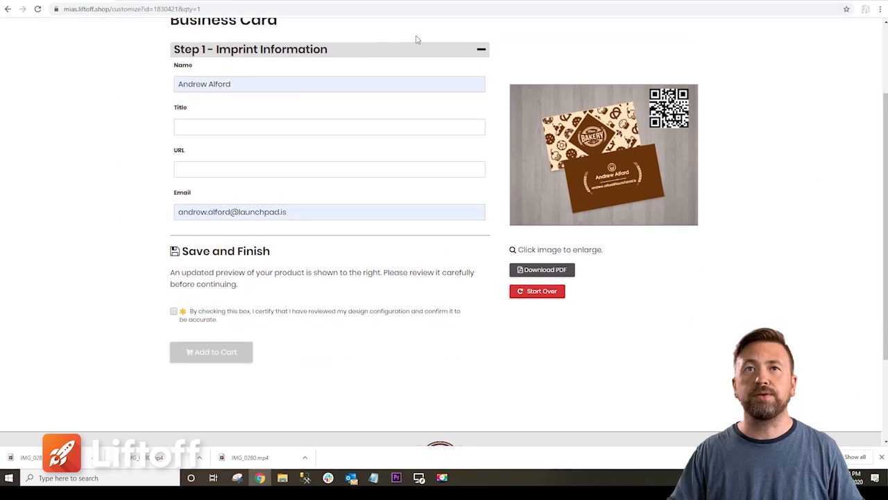
pyautogui.moveTo(300, 207); pyautogui.dragTo(80, 212)
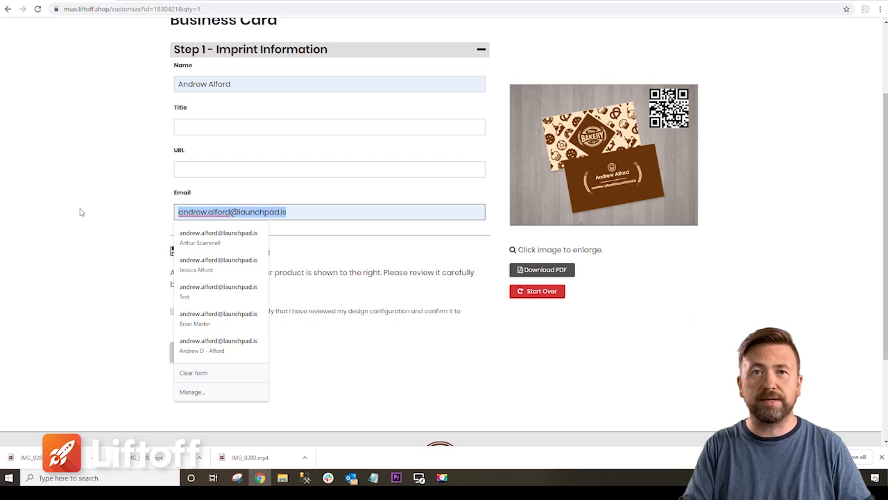
pyautogui.write('test@test.com')
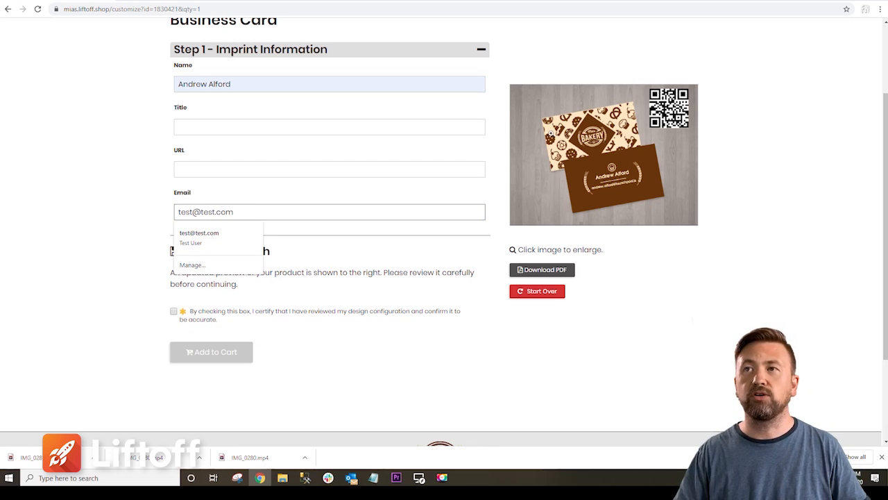
pyautogui.press('Tab')
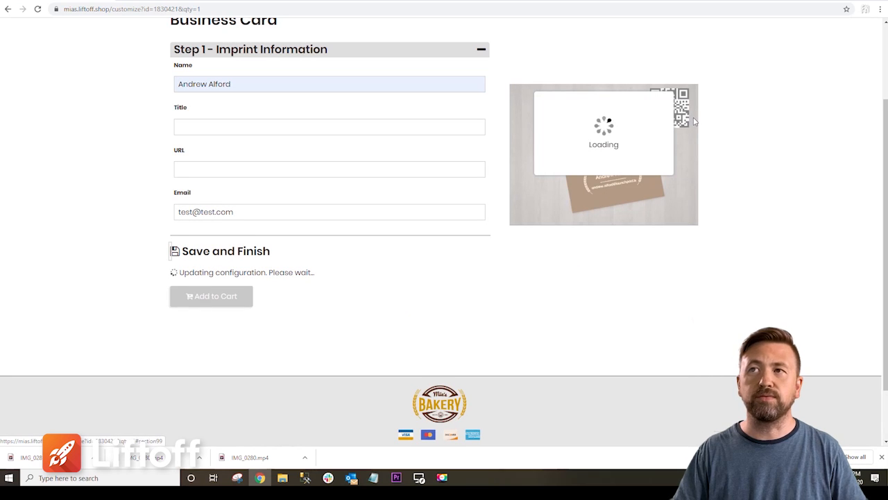